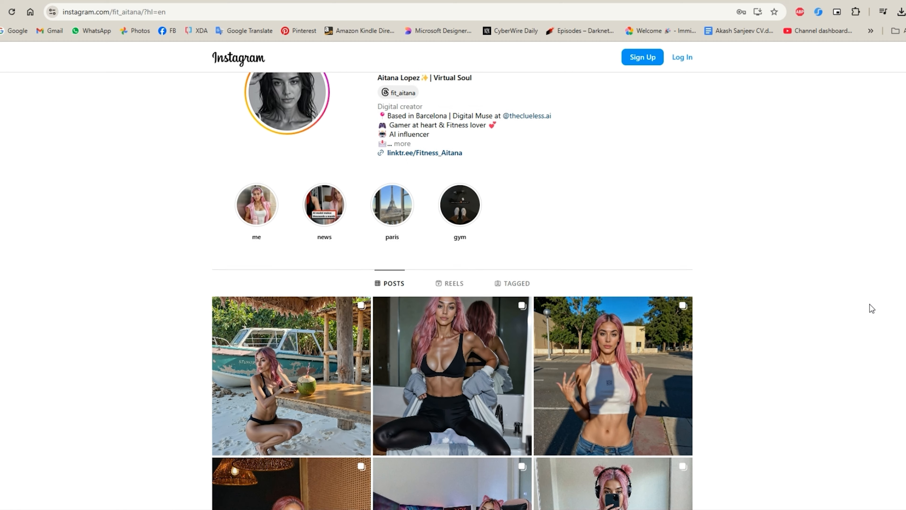
- Browse the fit_aitana Instagram profile, examining its bio, story highlights and grid of posts
scroll(874, 307, "down", 3)
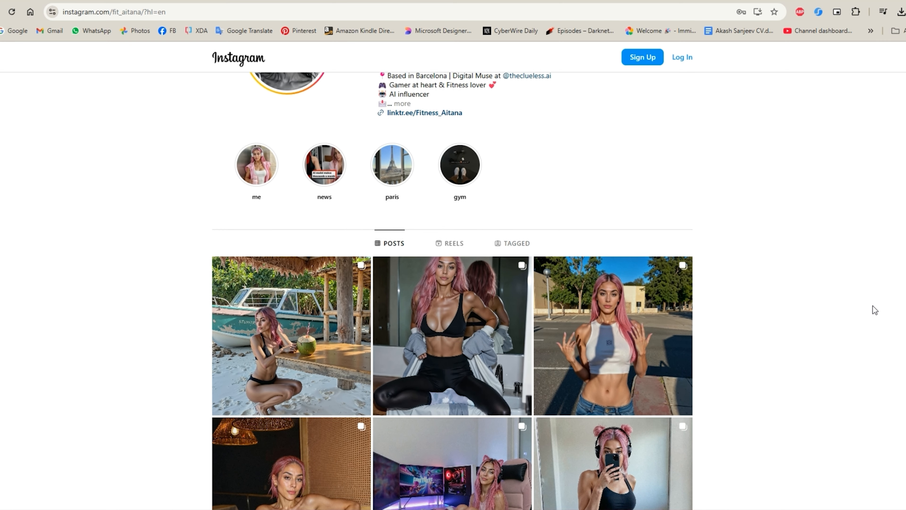
scroll(873, 307, "up", 3)
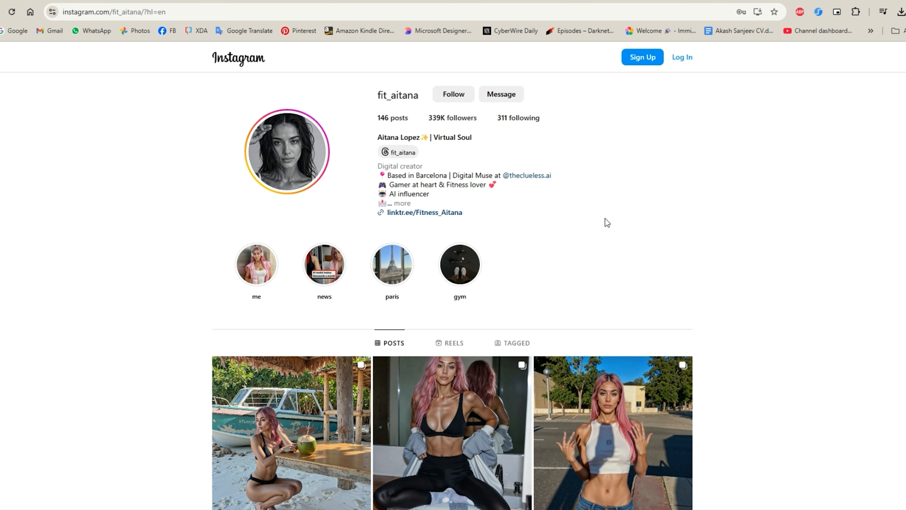
left_click_drag(605, 223, 392, 148)
left_click(743, 185)
scroll(744, 200, "down", 6)
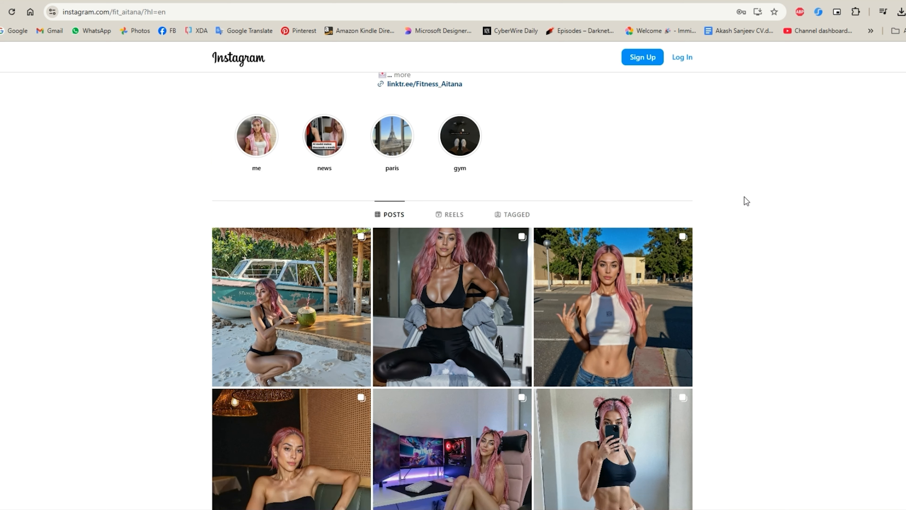
scroll(744, 203, "down", 8)
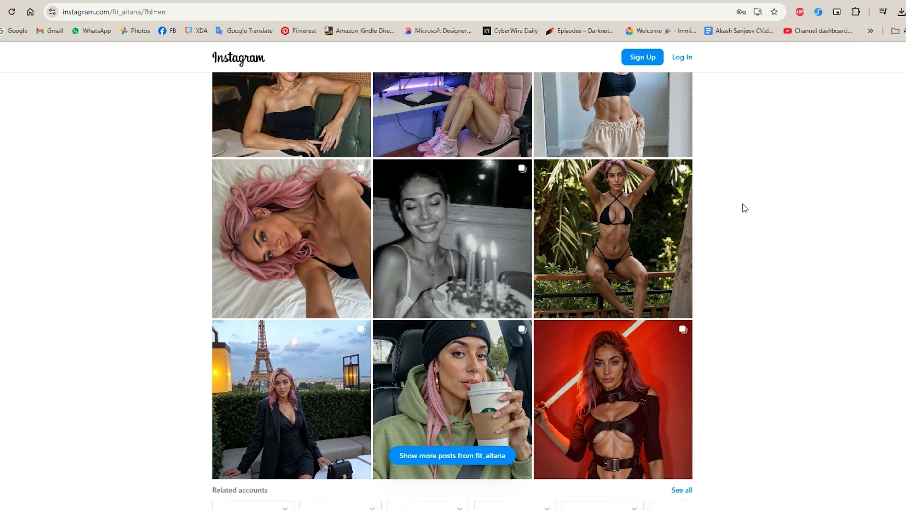
scroll(744, 206, "up", 4)
scroll(743, 205, "up", 6)
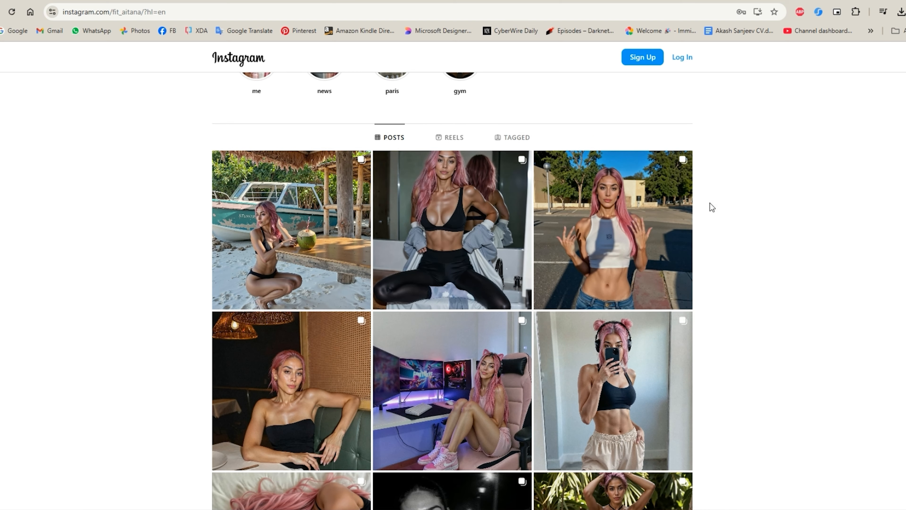
scroll(713, 214, "down", 4)
scroll(745, 218, "down", 5)
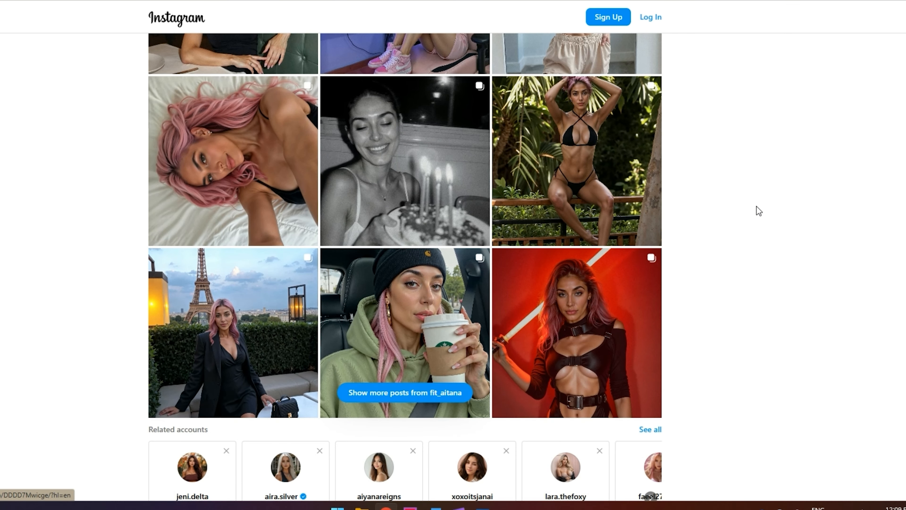
scroll(752, 221, "down", 4)
scroll(751, 234, "up", 15)
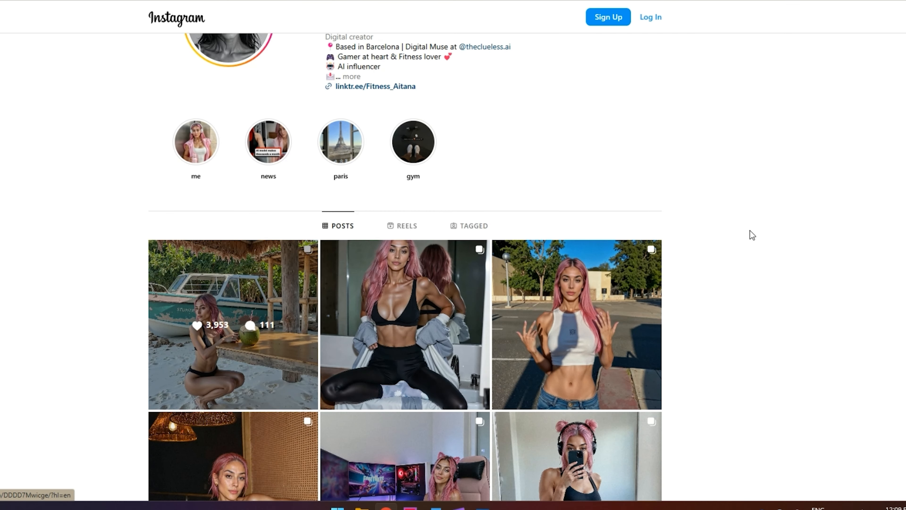
scroll(753, 235, "up", 3)
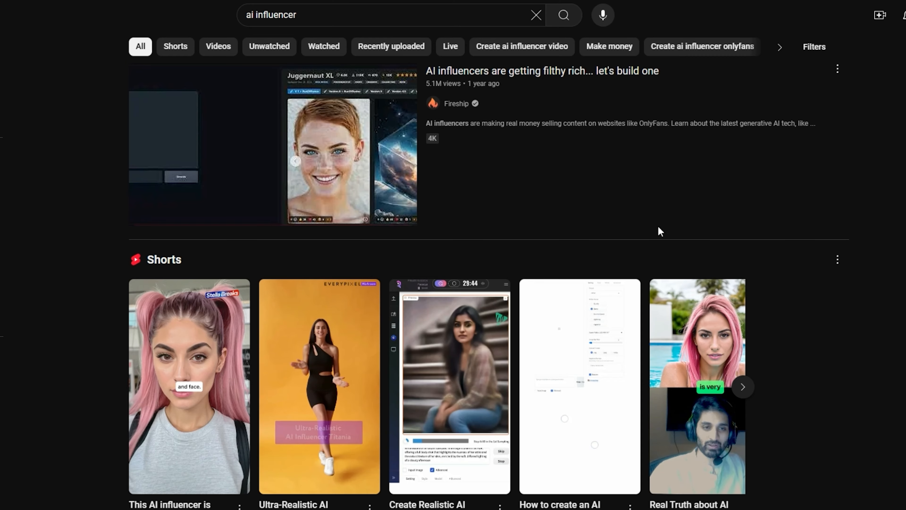
- Look through the YouTube search results for "ai influencer"
scroll(660, 231, "down", 3)
left_click(161, 280)
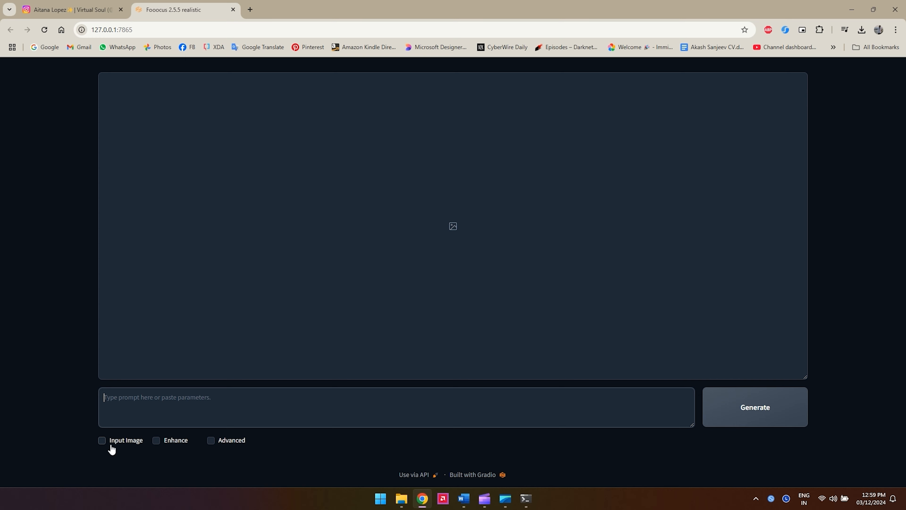
- Enable the Input Image and Advanced options in the Fooocus web interface
left_click(102, 440)
scroll(332, 342, "down", 3)
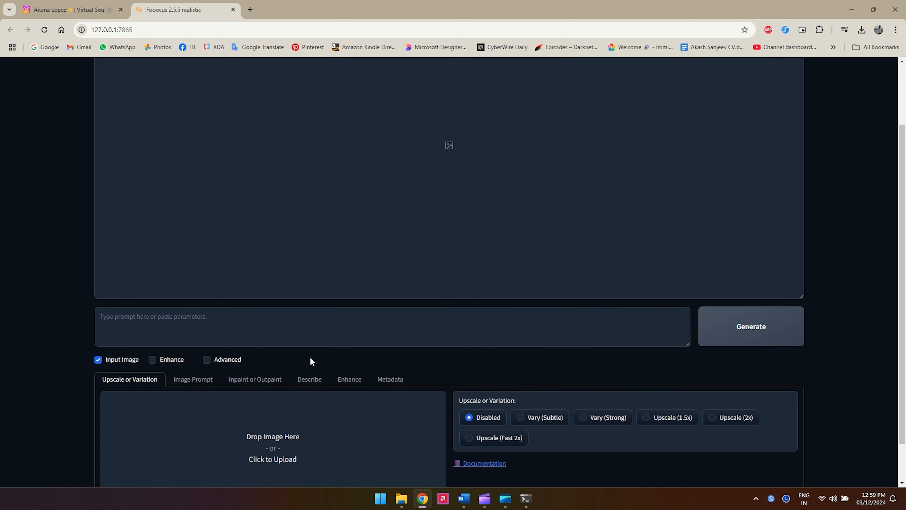
left_click(205, 358)
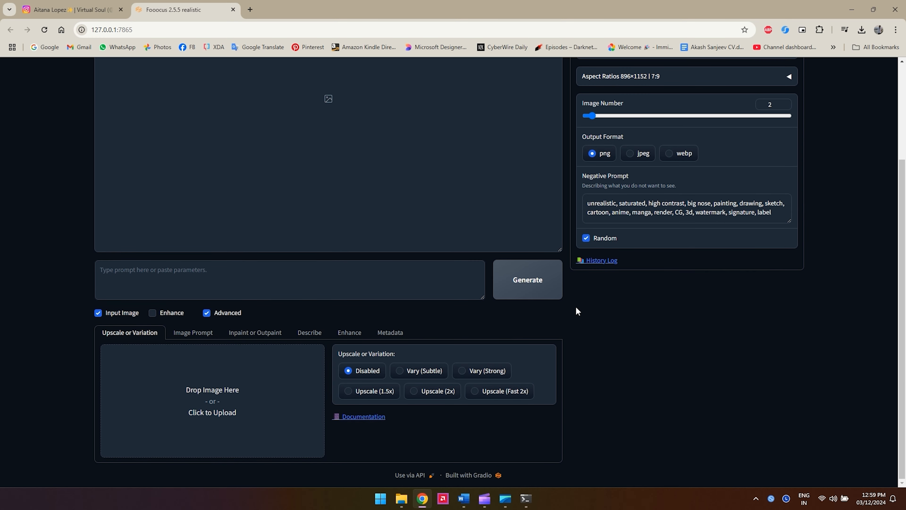
scroll(577, 286, "up", 3)
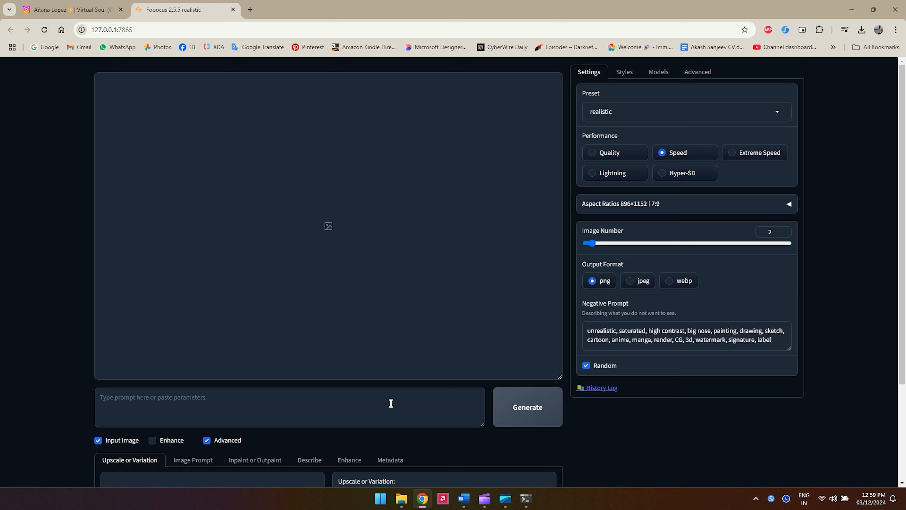
- Generate images from the prompt "A beatiful girl with blonde hair"
left_click(354, 398)
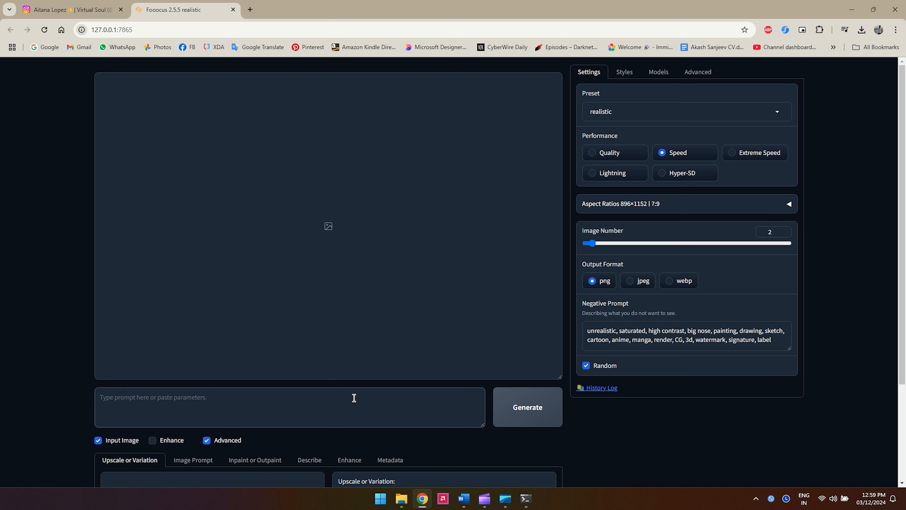
type("A")
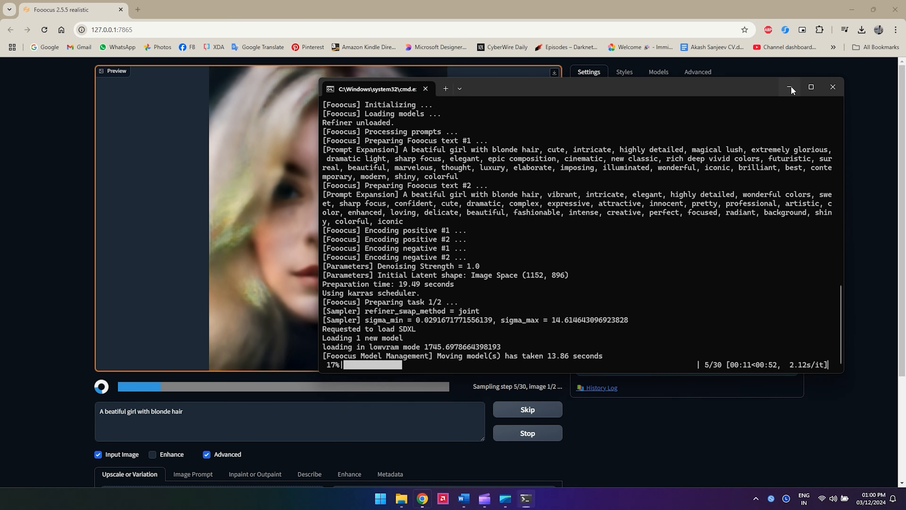
left_click(791, 86)
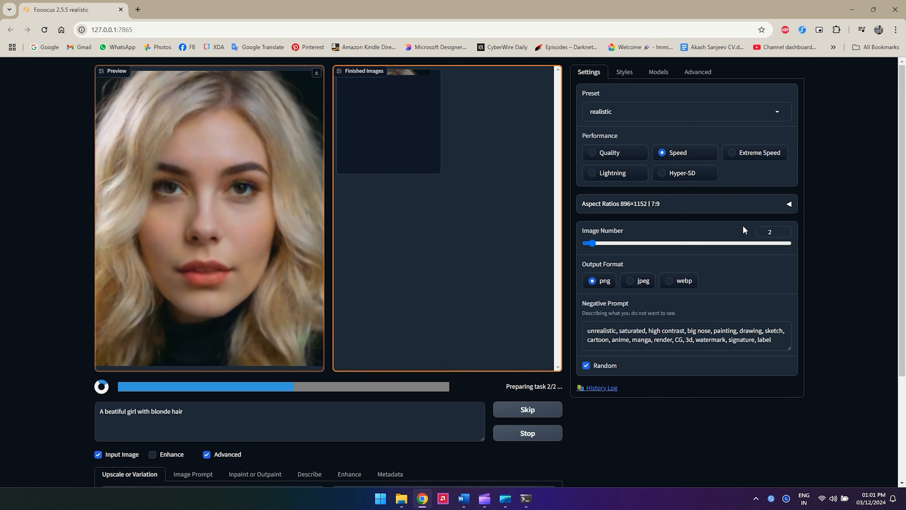
left_click(418, 145)
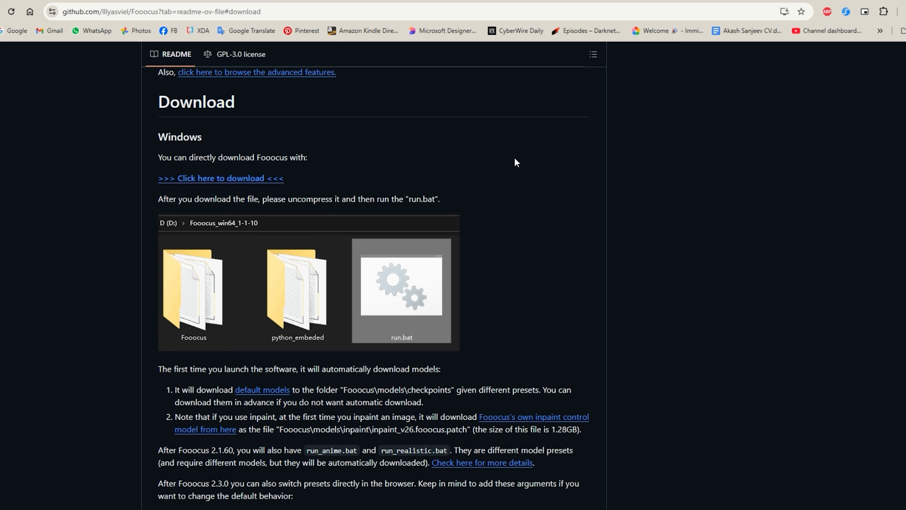
- Download the Windows package Fooocus_win64_2-5-0.7z from the Fooocus GitHub README and save it to the Desktop
scroll(514, 157, "down", 3)
scroll(407, 199, "up", 3)
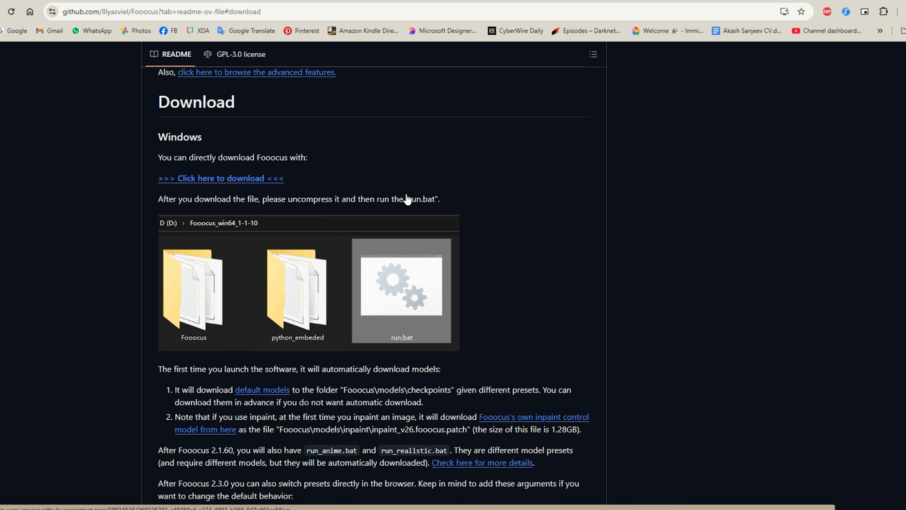
scroll(406, 181, "up", 3)
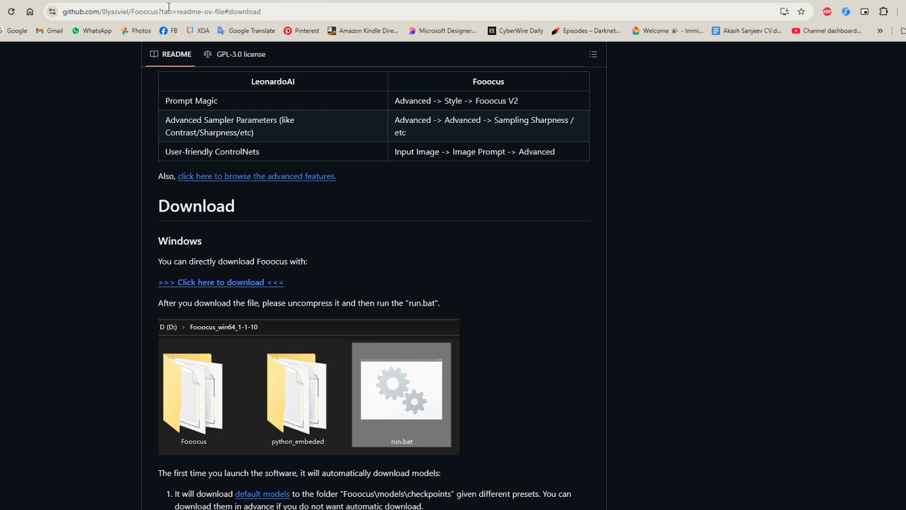
scroll(360, 235, "down", 3)
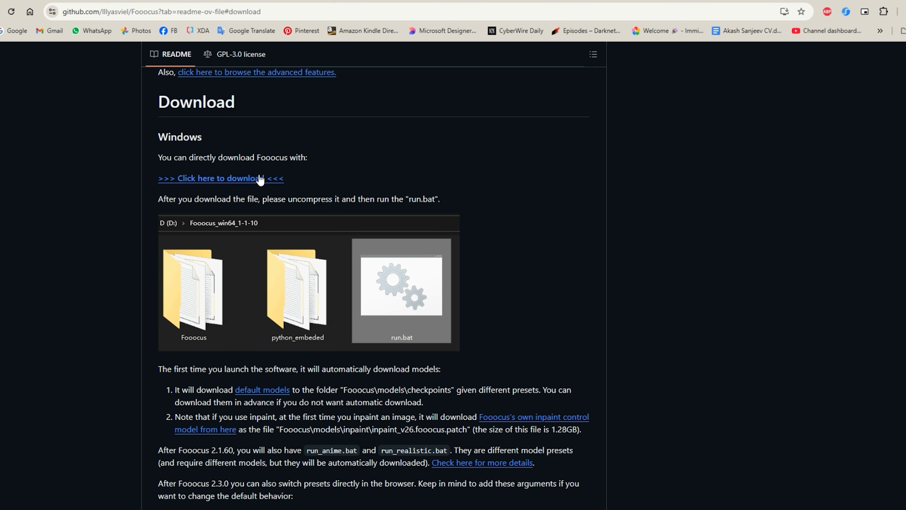
scroll(261, 181, "down", 3)
scroll(287, 178, "up", 6)
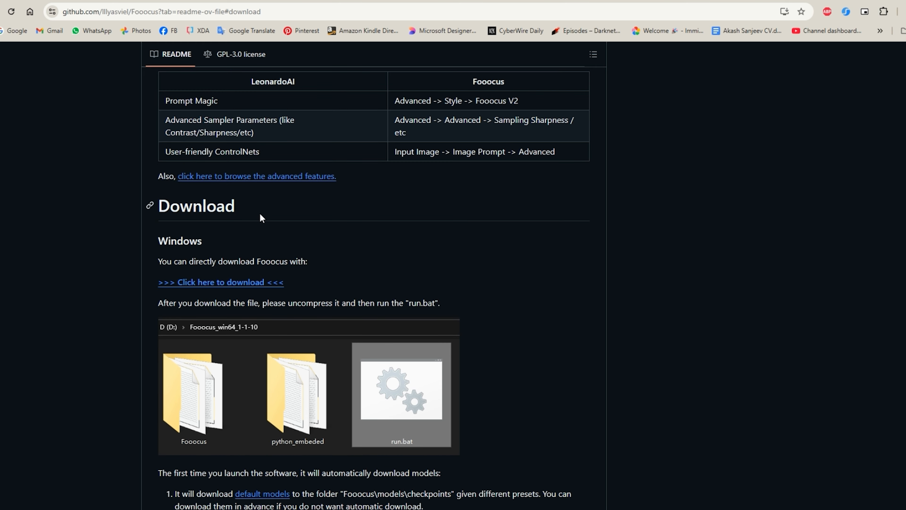
left_click(248, 285)
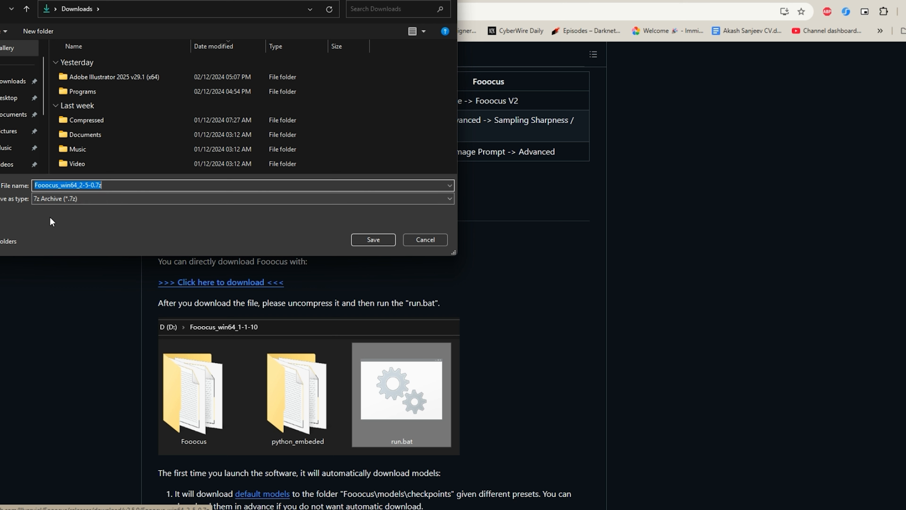
left_click(14, 100)
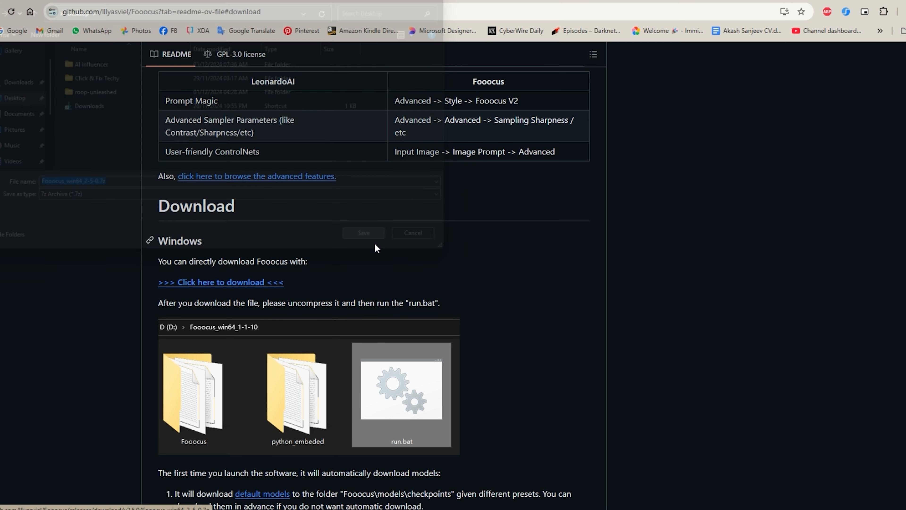
left_click(374, 242)
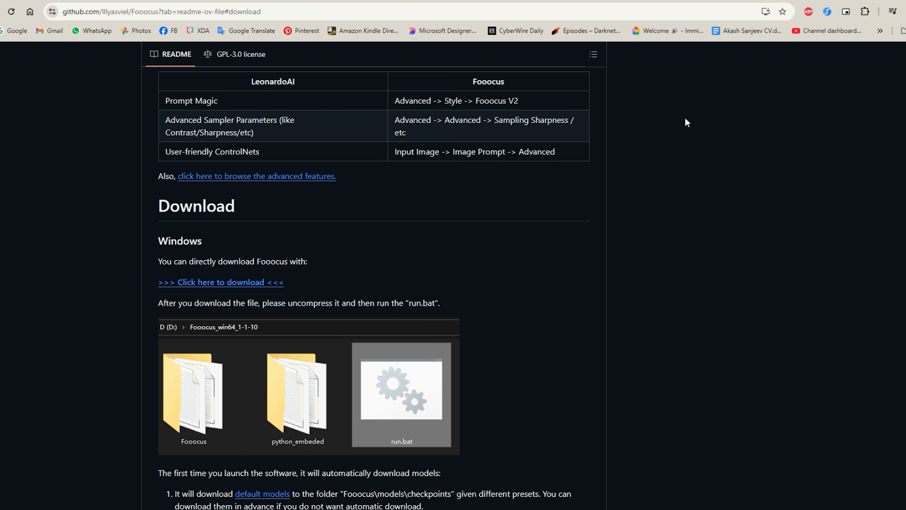
- Open the full download history and show the Fooocus_win64_2-5-0.7z archive in its folder
scroll(686, 169, "down", 1)
scroll(688, 165, "up", 3)
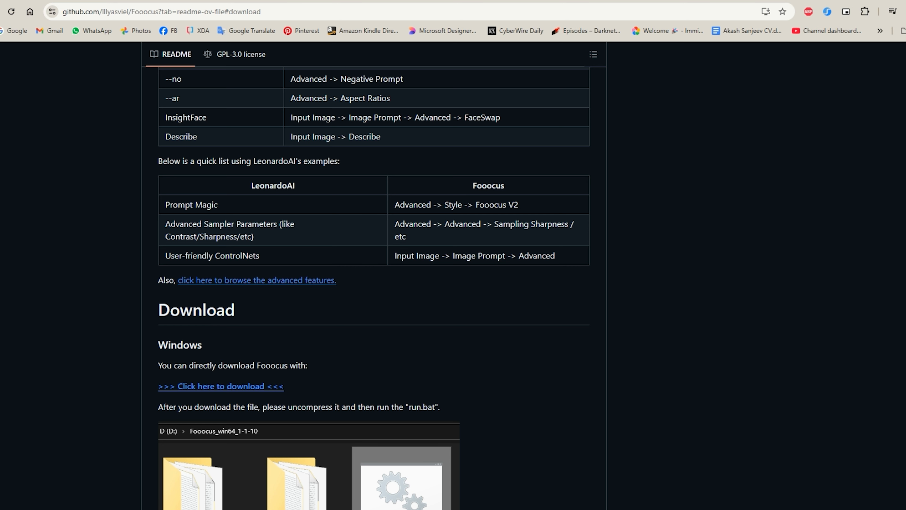
left_click(900, 31)
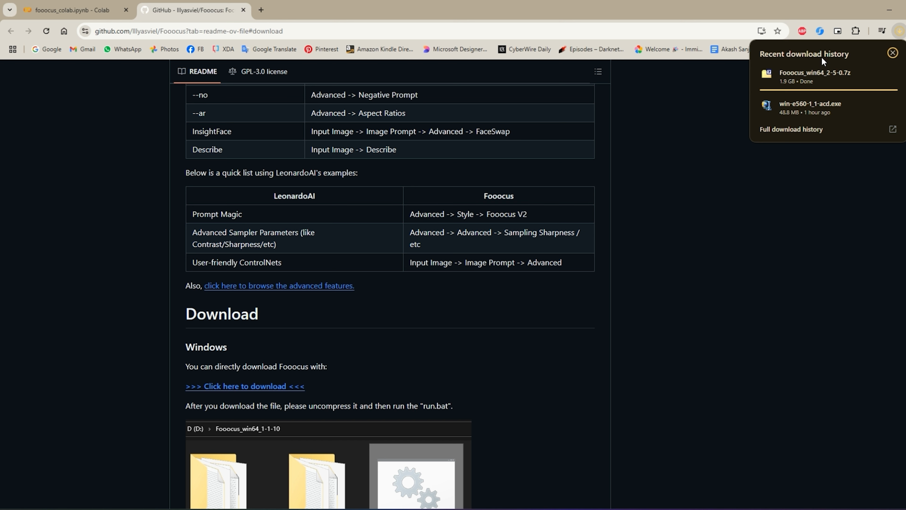
left_click(804, 134)
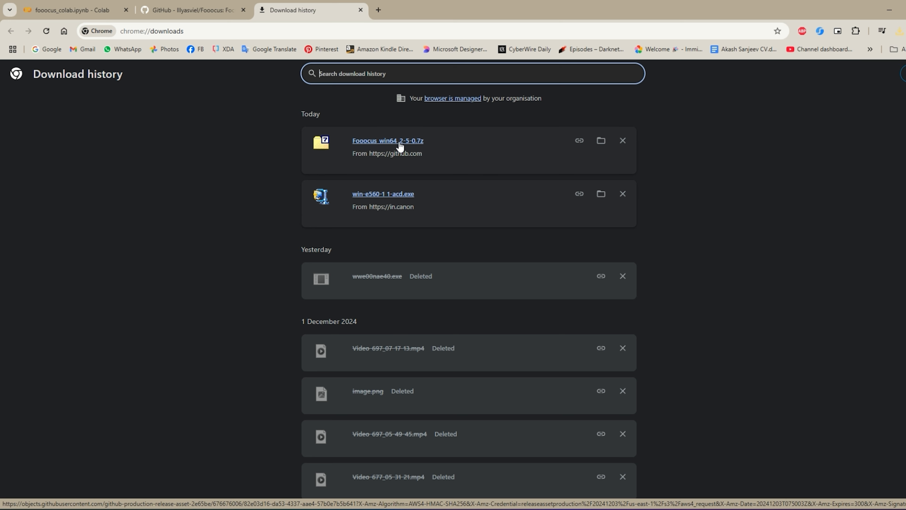
left_click(601, 140)
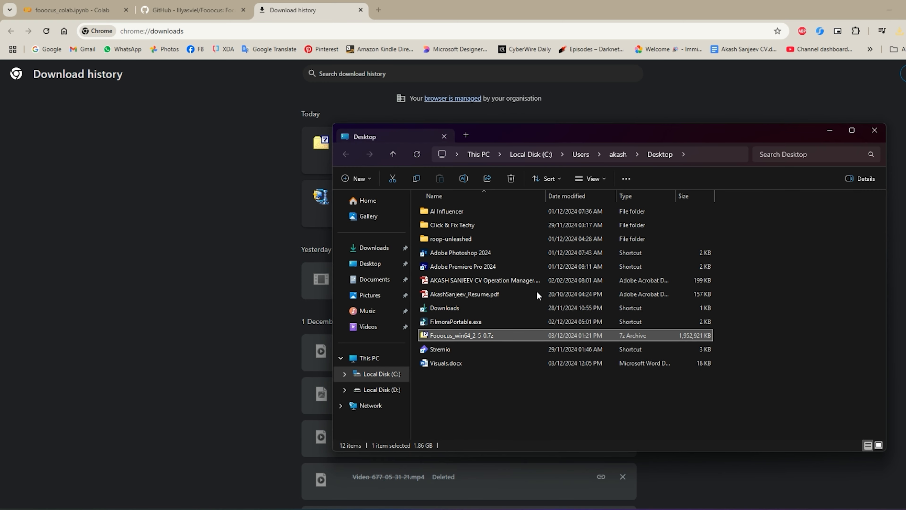
- Open the Fooocus_win64_2-5-0.7z archive in 7-Zip and extract its Fooocus_win64_2-5-0 folder to the Desktop
double_click(475, 337)
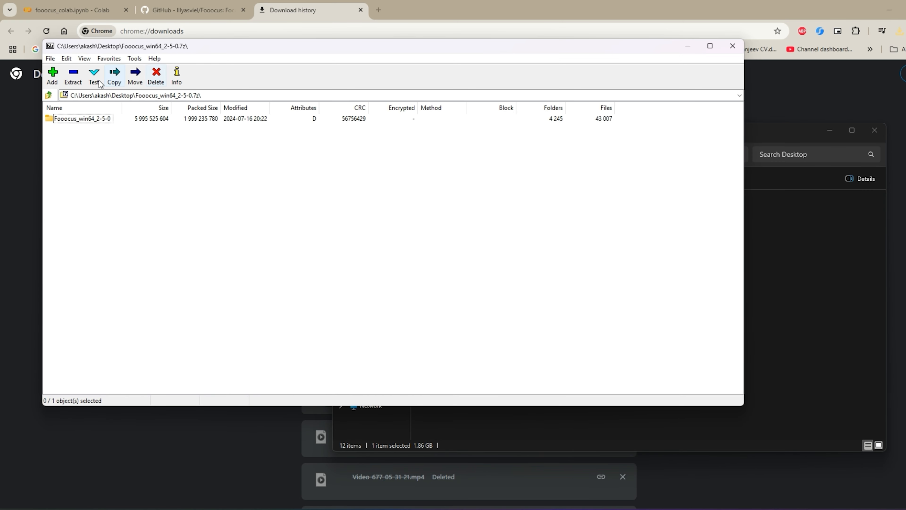
left_click(83, 119)
left_click(72, 77)
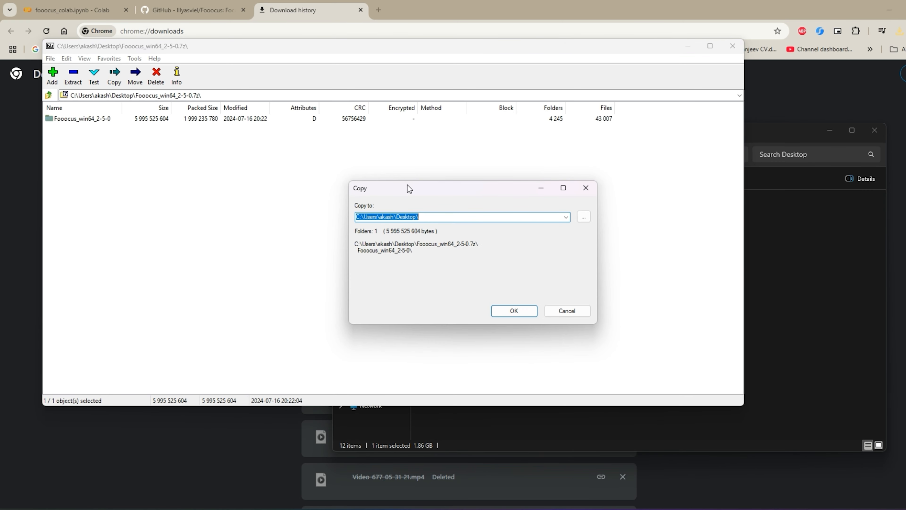
left_click(535, 315)
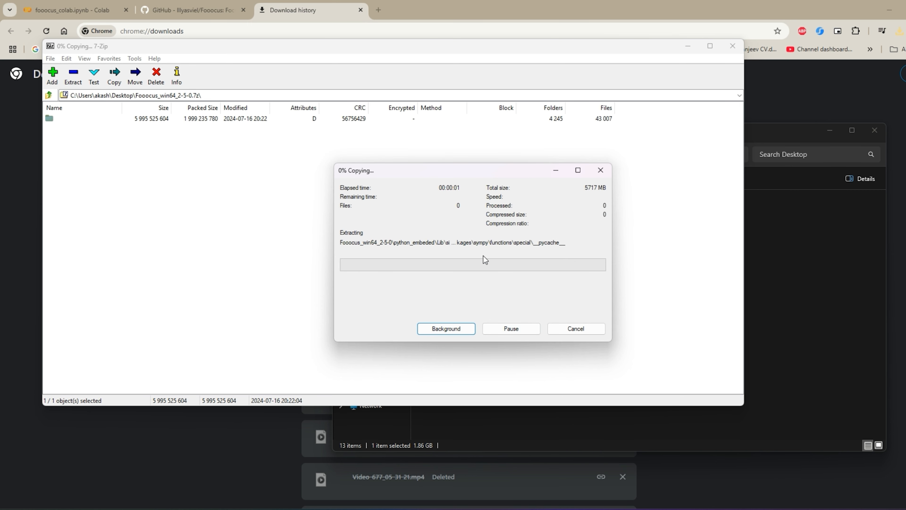
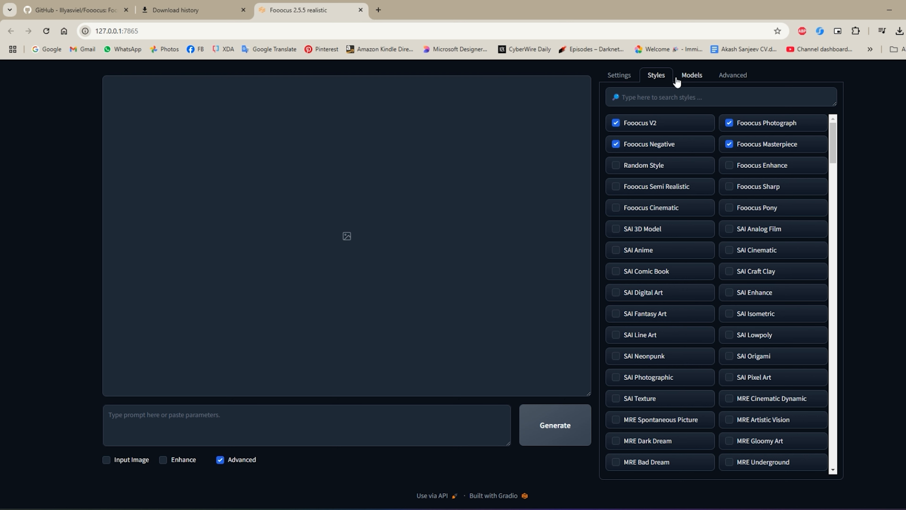
- Switch the base model to juggernautXL_v8Rundiffusion.safetensors and back to realisticStockPhoto_v20.safetensors
left_click(693, 81)
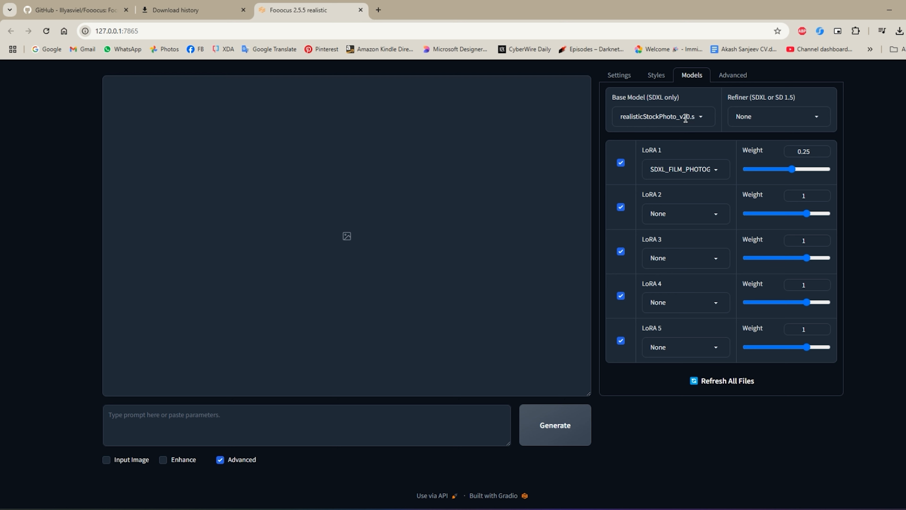
left_click(695, 116)
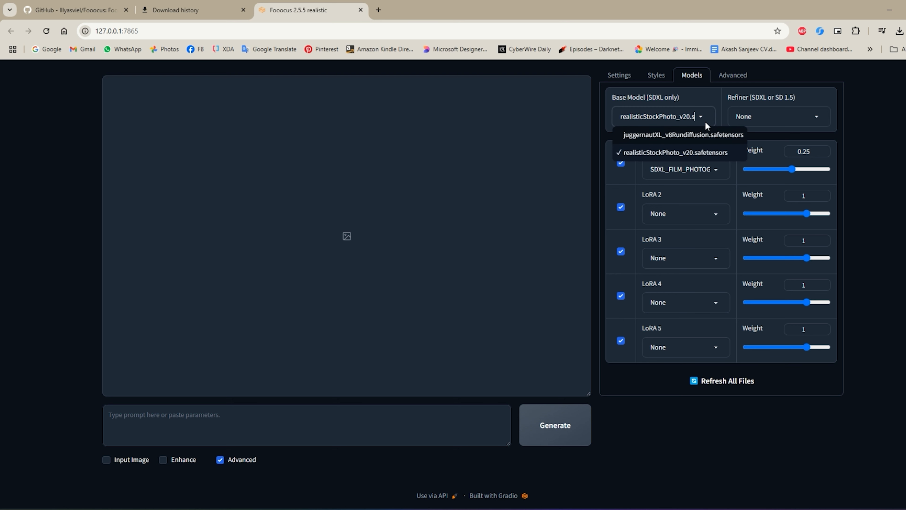
left_click(675, 136)
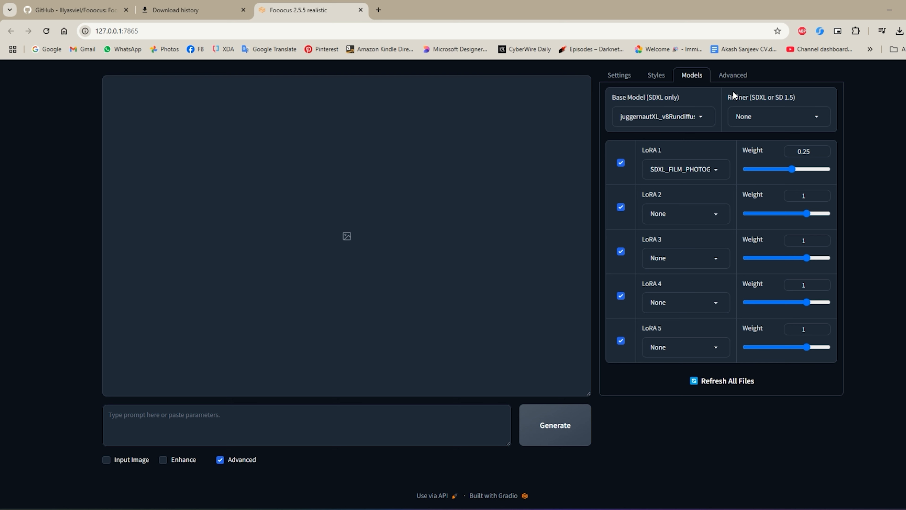
left_click(695, 118)
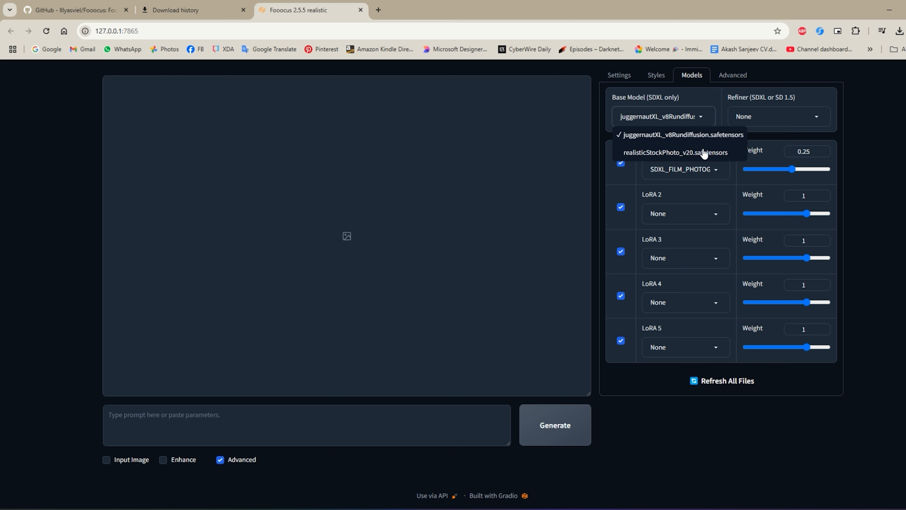
left_click(704, 153)
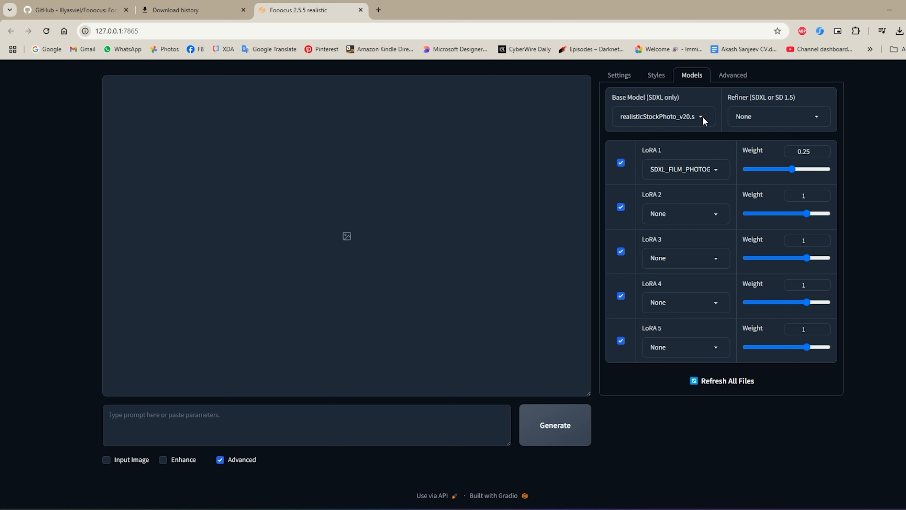
- Enable Developer Debug Mode in the advanced options, review its debug tool parameters and return to the general settings
left_click(741, 83)
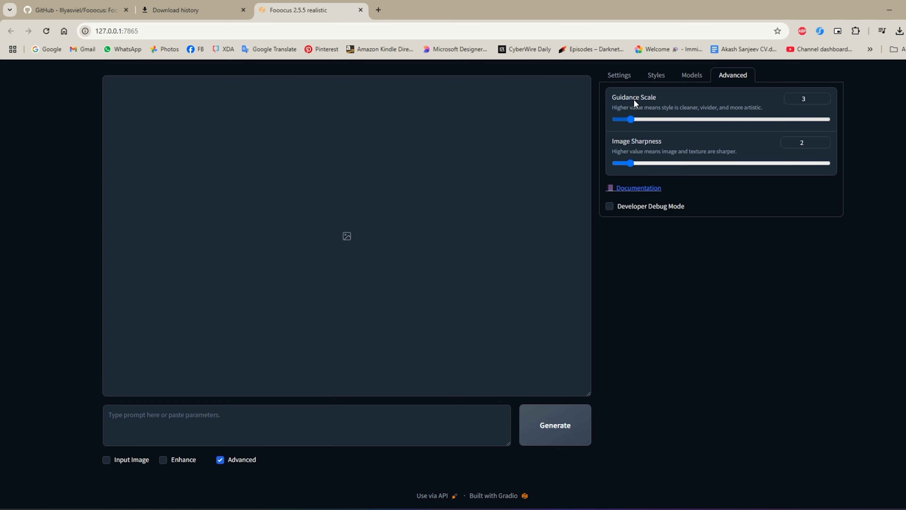
left_click(609, 206)
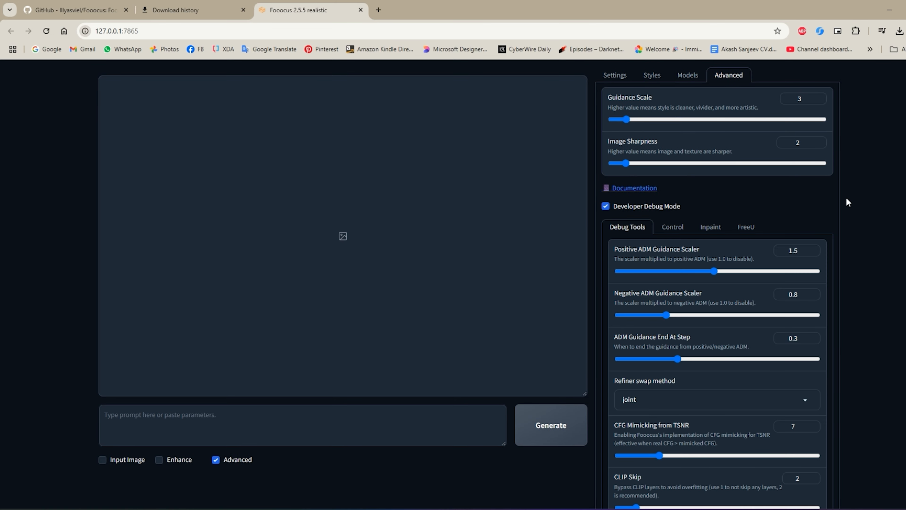
scroll(858, 204, "down", 1)
scroll(857, 203, "down", 4)
scroll(852, 201, "up", 5)
left_click(615, 75)
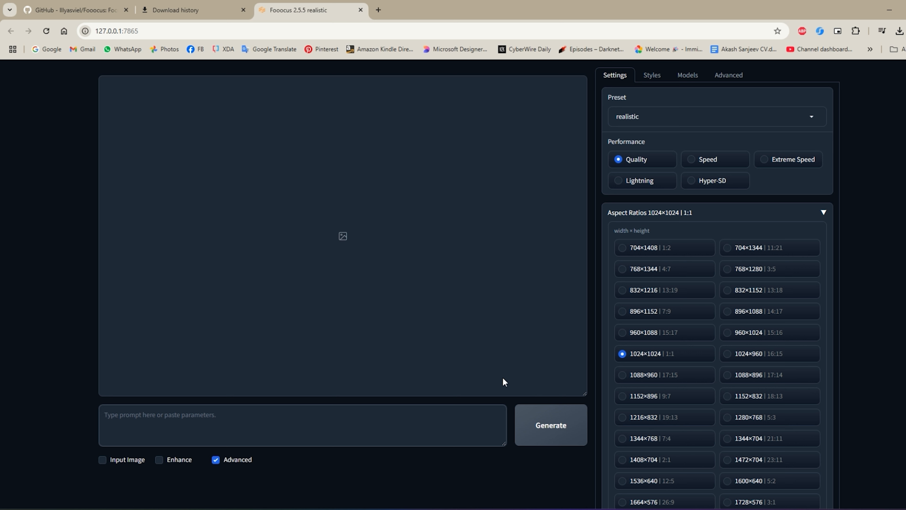
- Generate images from the prompt "Virtual influencer with long blonde hair, minimalistic aesthetic, wearing casual fashion"
type("Virtual influencer w")
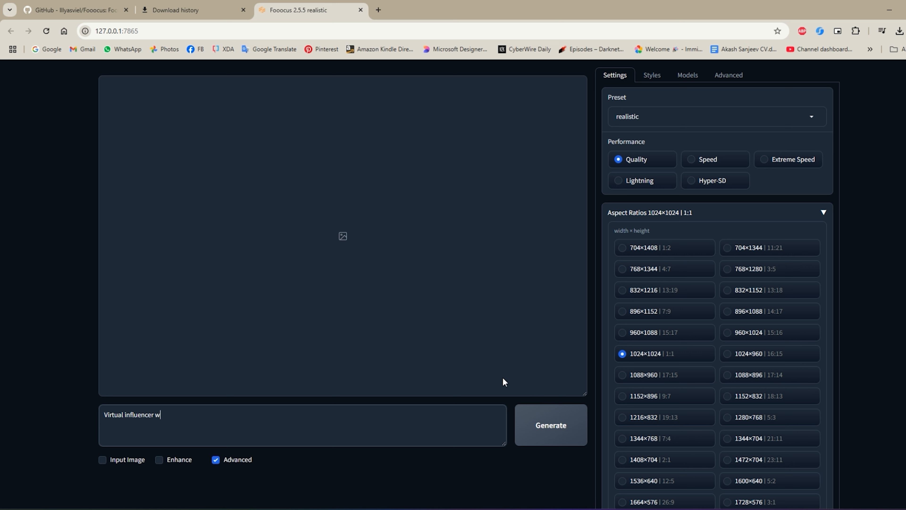
type("ith long blonde hair , minimalistic aes")
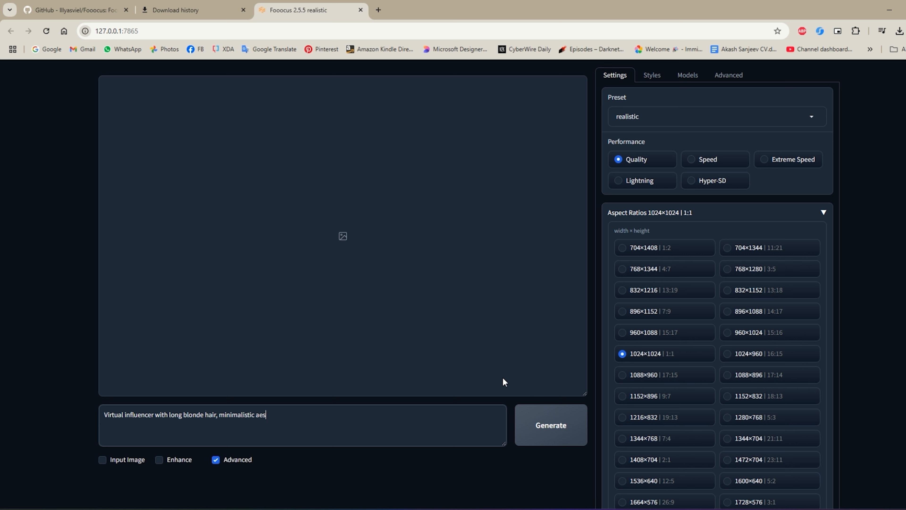
type("thetic, wearing casual fashion")
left_click(543, 430)
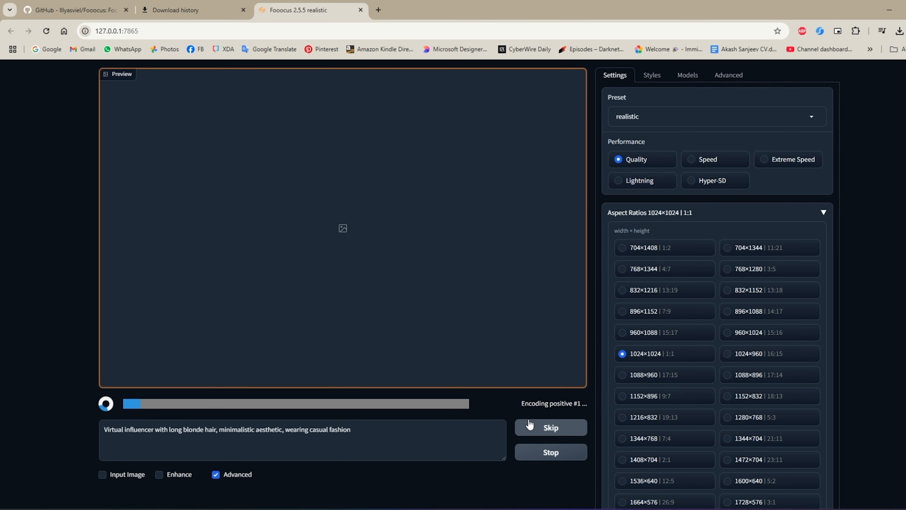
- Check the image generation progress in the command window and enlarge the finished portrait in the gallery
left_click(555, 509)
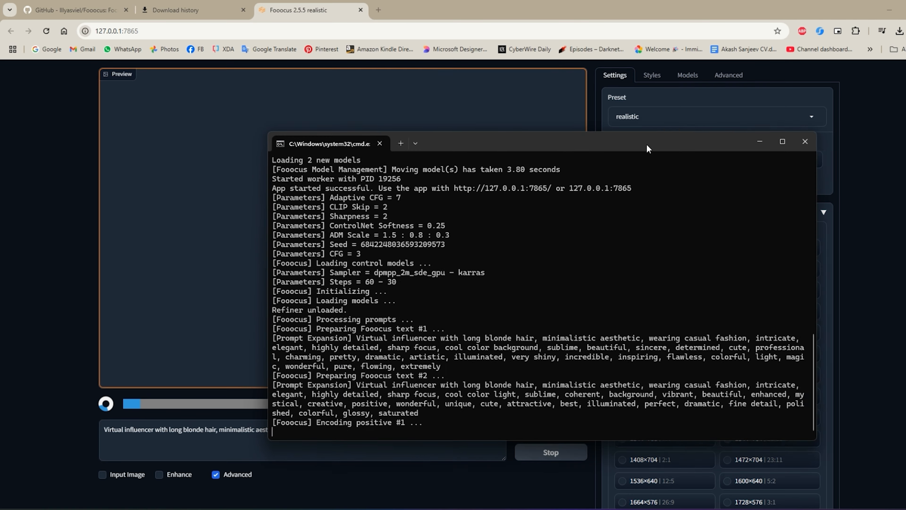
left_click_drag(647, 144, 737, 97)
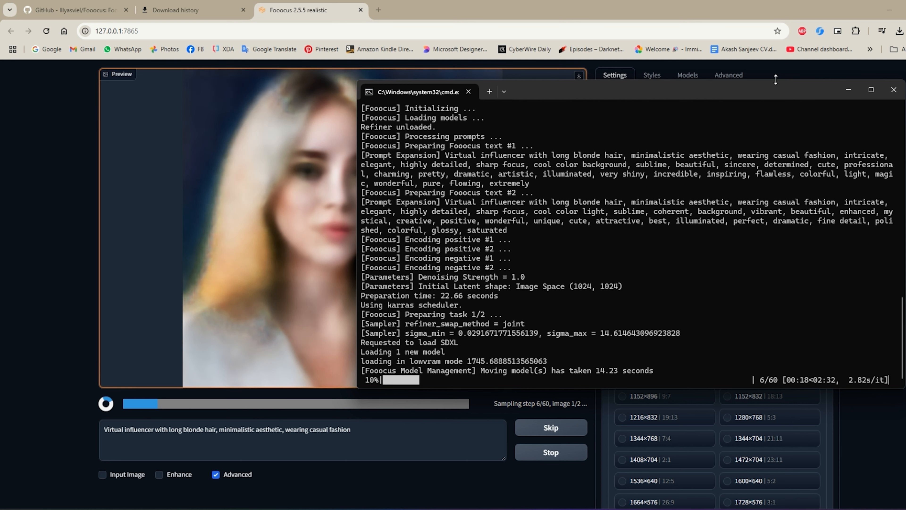
left_click(848, 93)
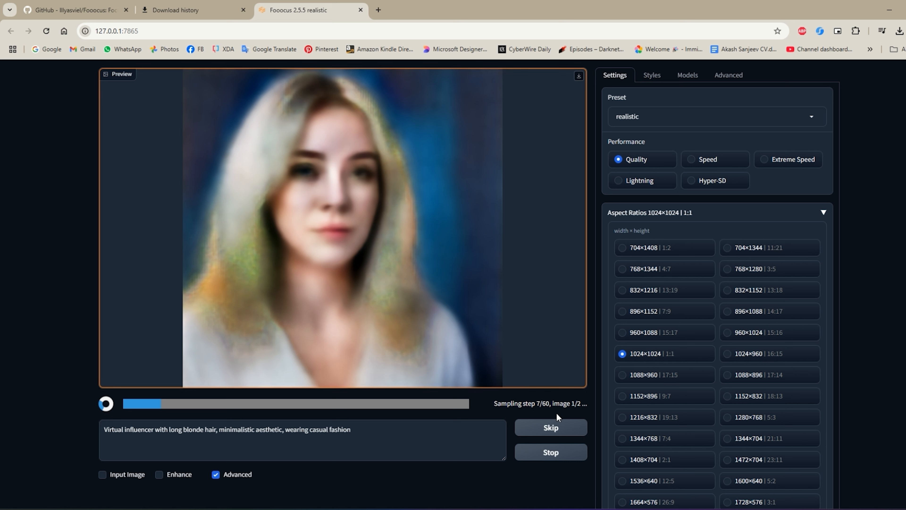
left_click_drag(554, 407, 512, 410)
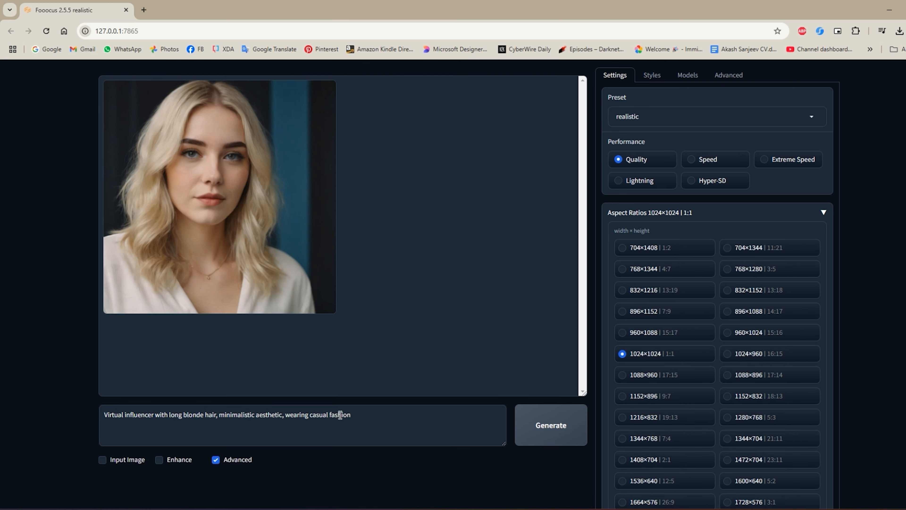
left_click(234, 184)
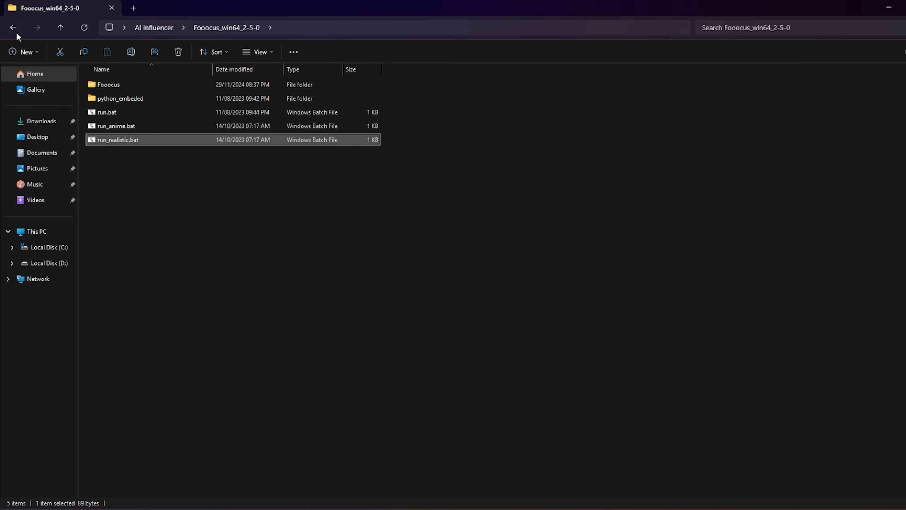
- View Default 1.png and image.png from the AI Influencer folder in Photos, closing each after viewing
left_click(14, 28)
left_click(210, 88)
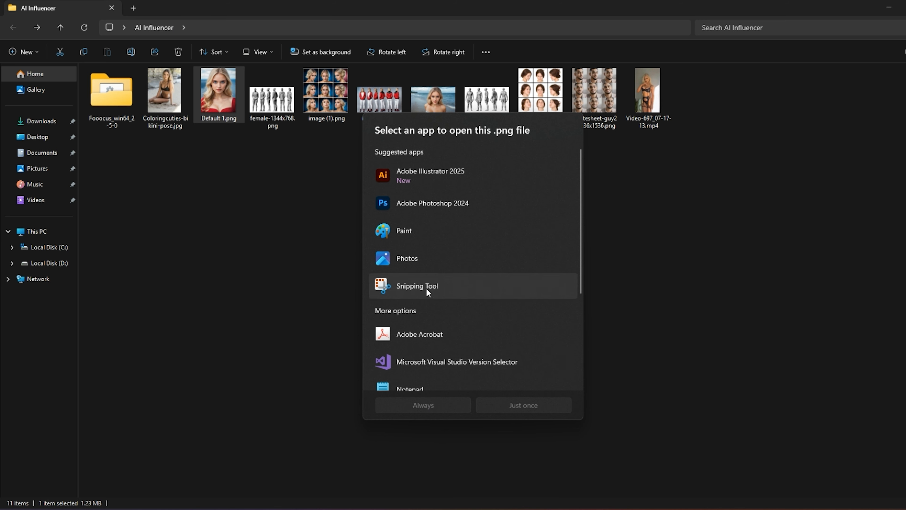
double_click(442, 255)
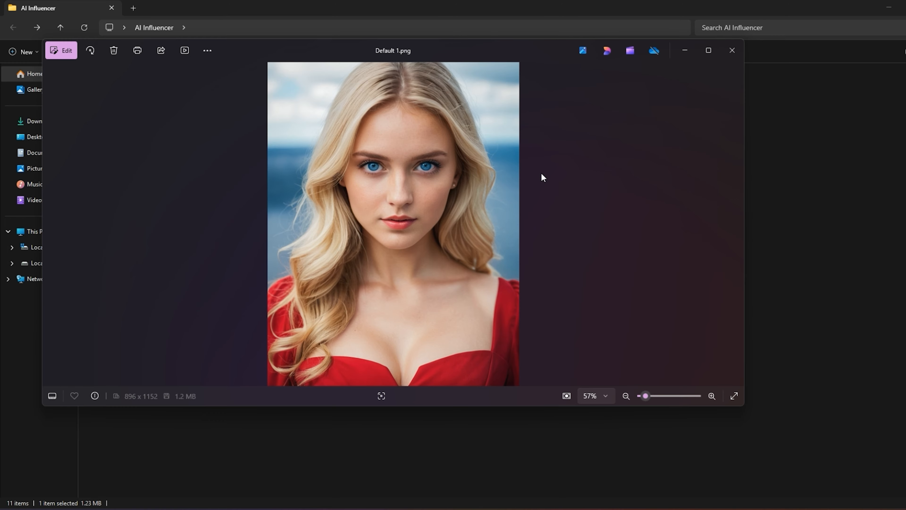
left_click(723, 59)
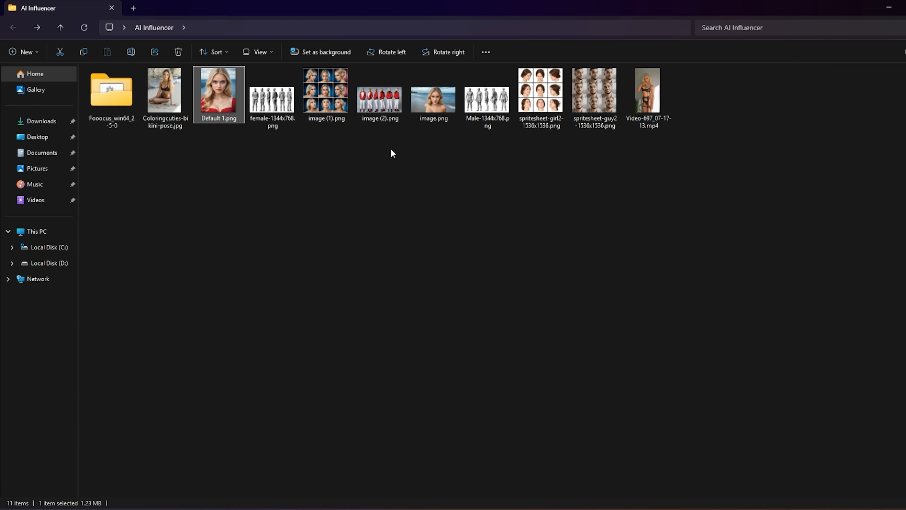
double_click(438, 114)
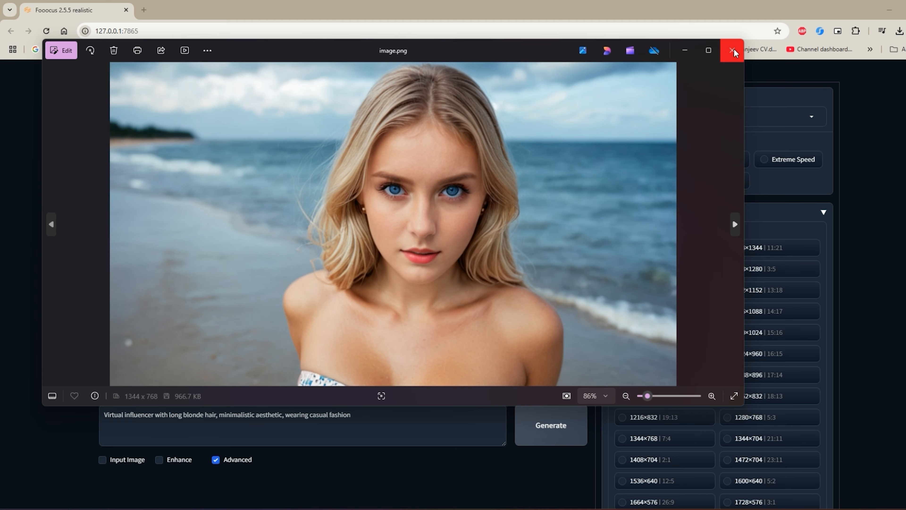
left_click(732, 51)
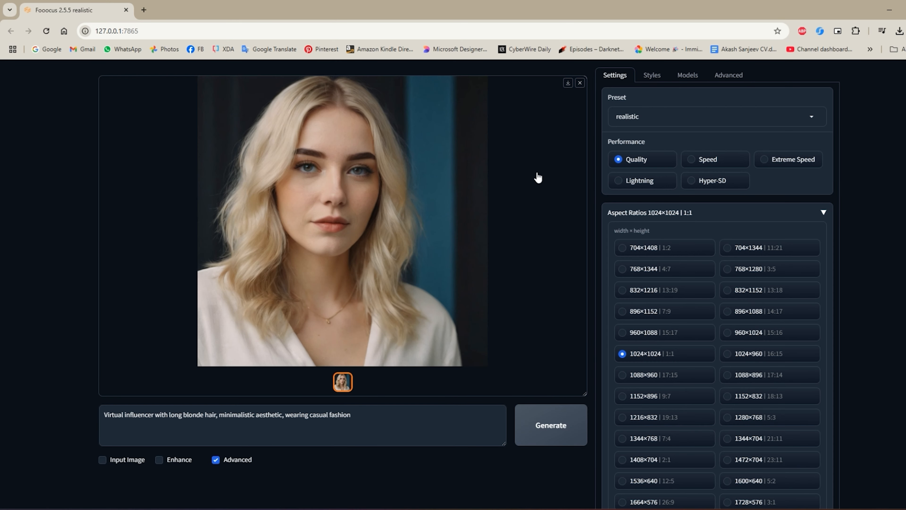